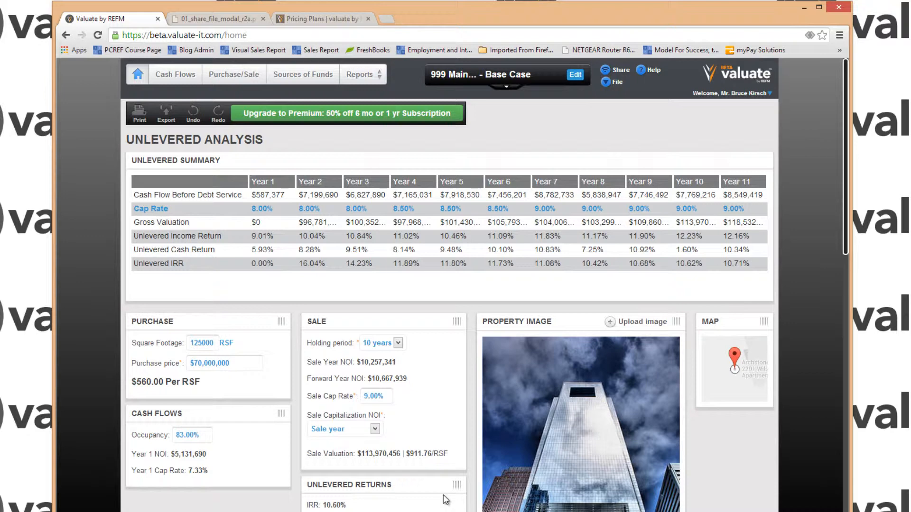
# Step: Try a 5-year holding period for the sale and set it back to 10 years
pyautogui.click(398, 343)
pyautogui.click(378, 384)
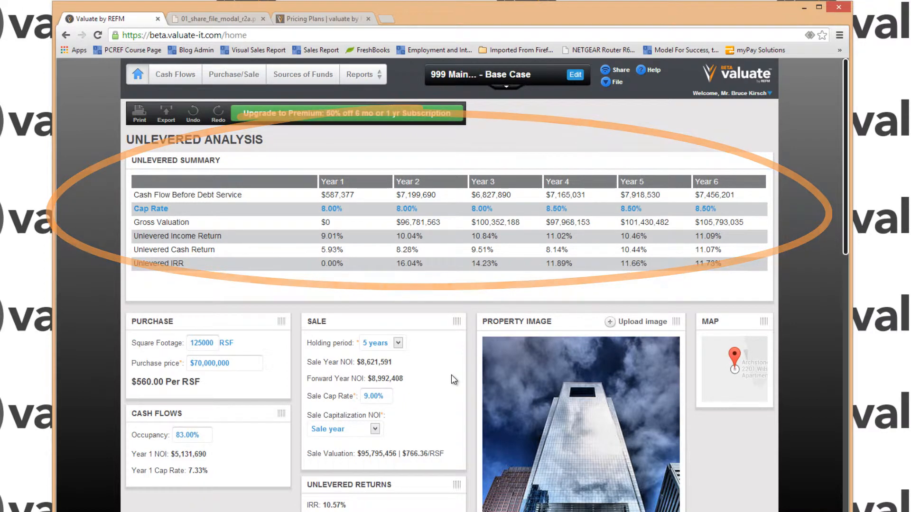
pyautogui.click(379, 343)
pyautogui.click(378, 423)
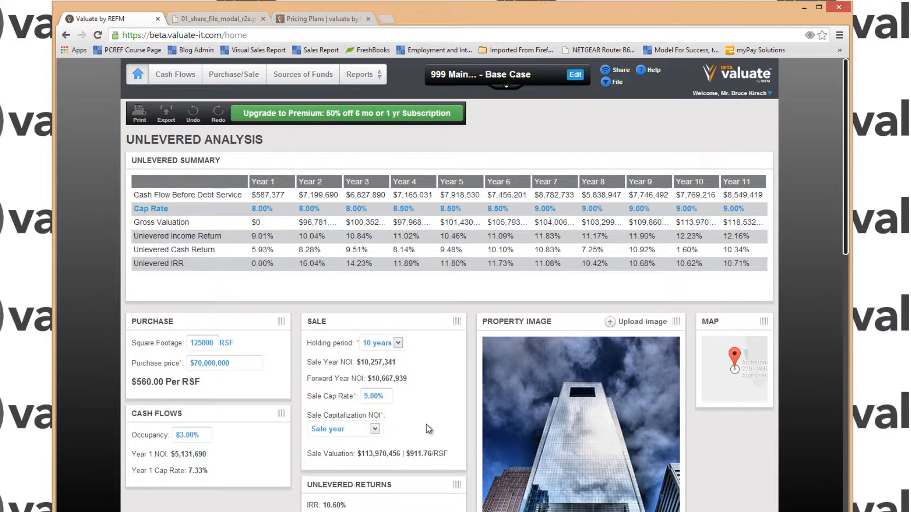
# Step: Look through the levered analysis on the dashboard and open the cash flow inputs
pyautogui.moveTo(846, 237); pyautogui.dragTo(852, 478)
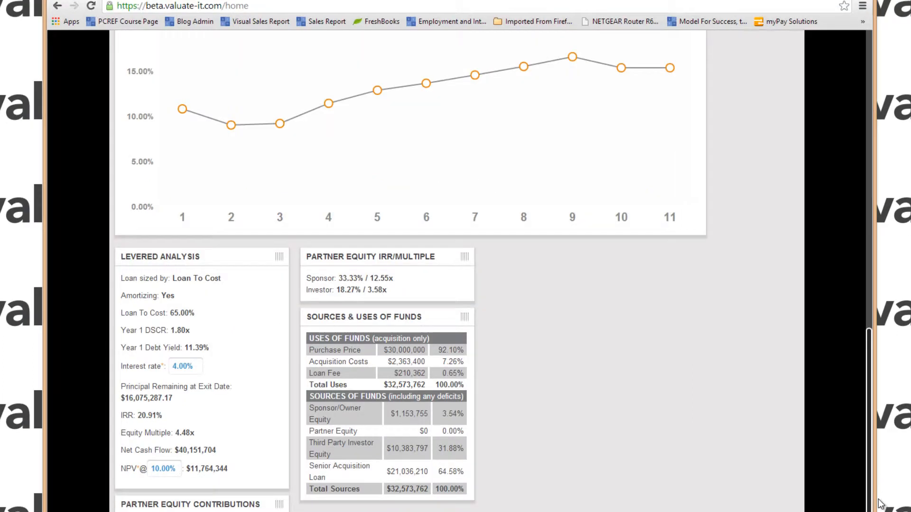
pyautogui.moveTo(870, 506); pyautogui.dragTo(877, 84)
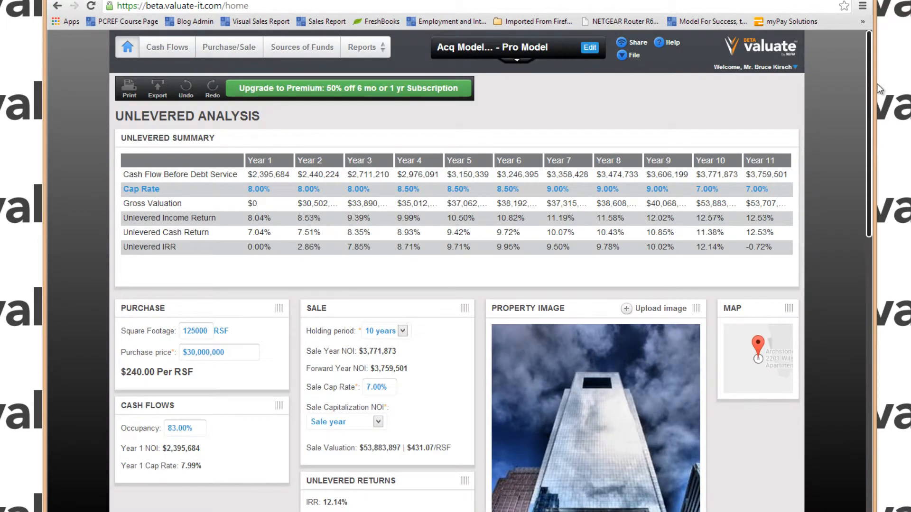
pyautogui.click(174, 49)
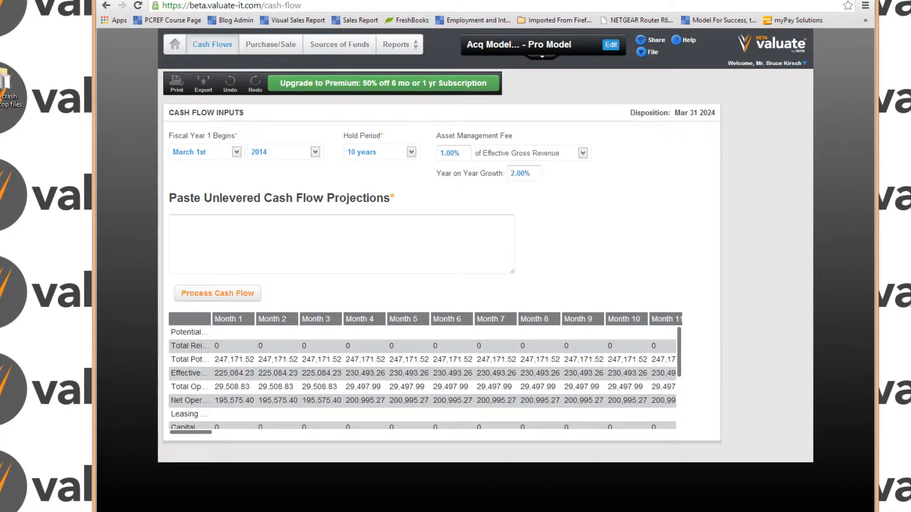
# Step: Switch to the Excel acquisition model and copy the full data block from the Copy and Paste Into Valuate sheet
pyautogui.click(110, 508)
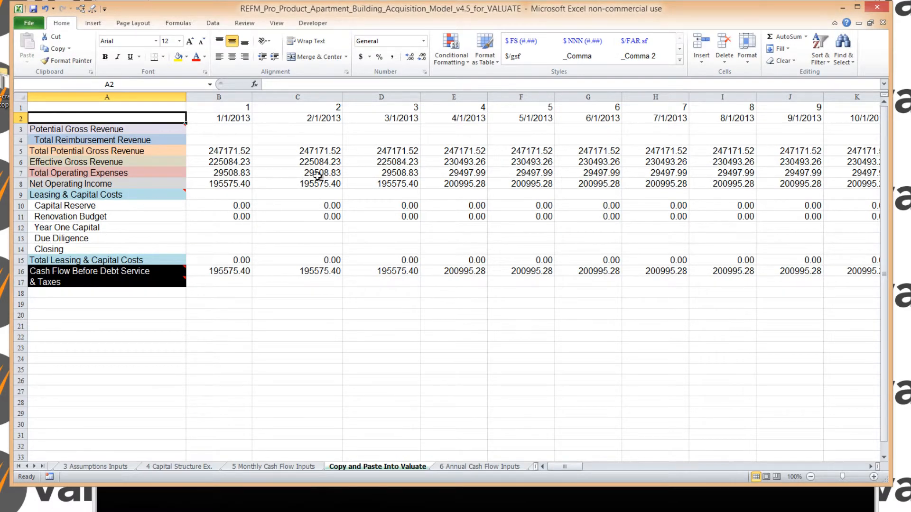
pyautogui.click(279, 469)
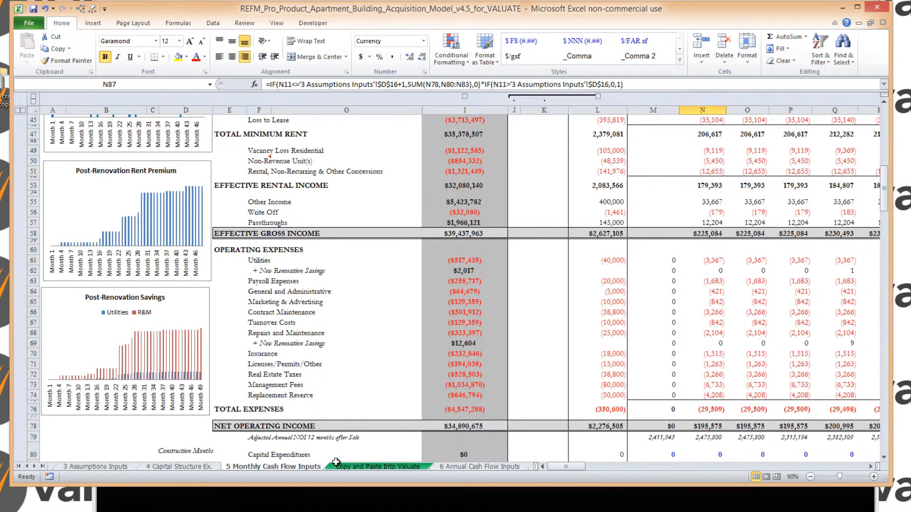
pyautogui.click(362, 467)
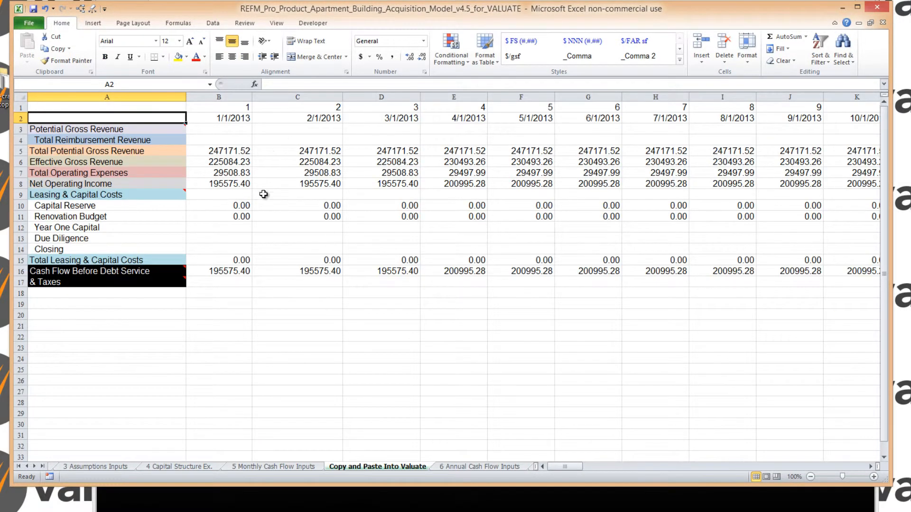
pyautogui.click(233, 182)
pyautogui.hotkey('ctrl', 'a')
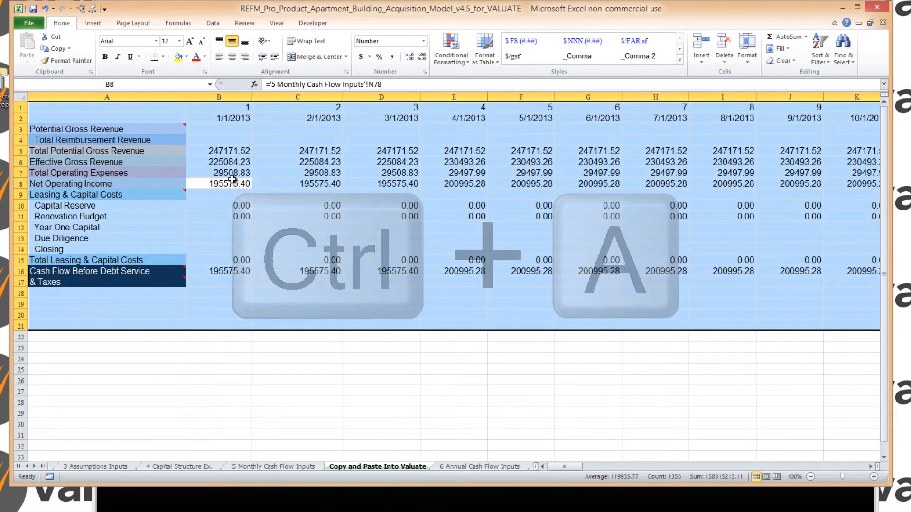
pyautogui.hotkey('ctrl', 'c')
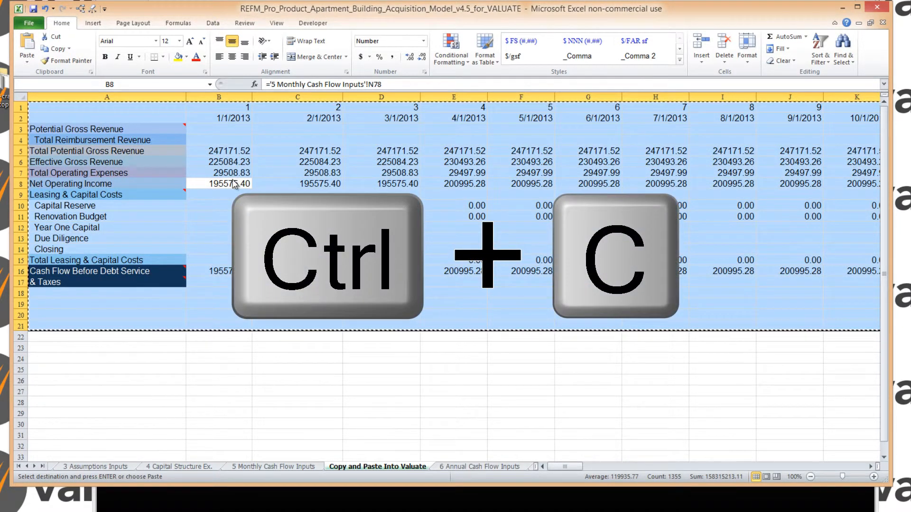
# Step: Return to Valuate, paste and process the copied unlevered cash flow projections, and widen the resulting table's row label column
pyautogui.hotkey('alt', 'Tab')
pyautogui.click(259, 233)
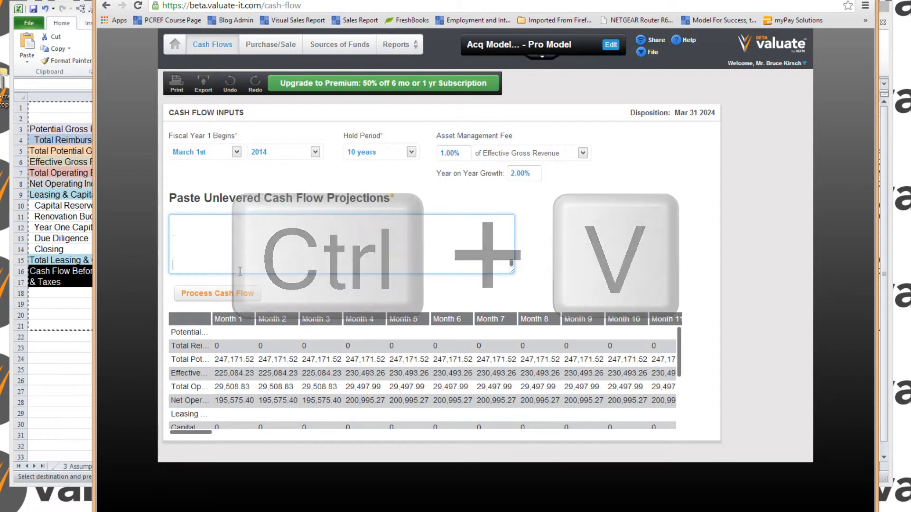
pyautogui.click(217, 294)
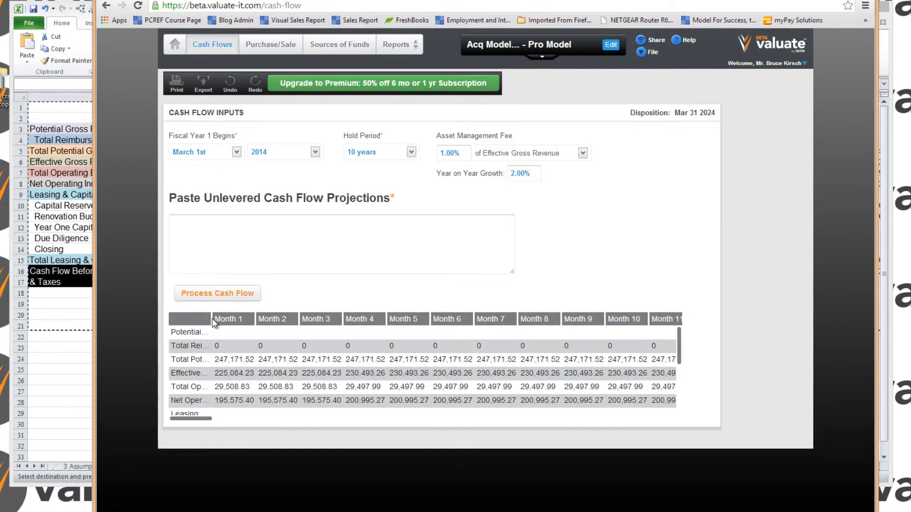
pyautogui.moveTo(211, 319); pyautogui.dragTo(295, 327)
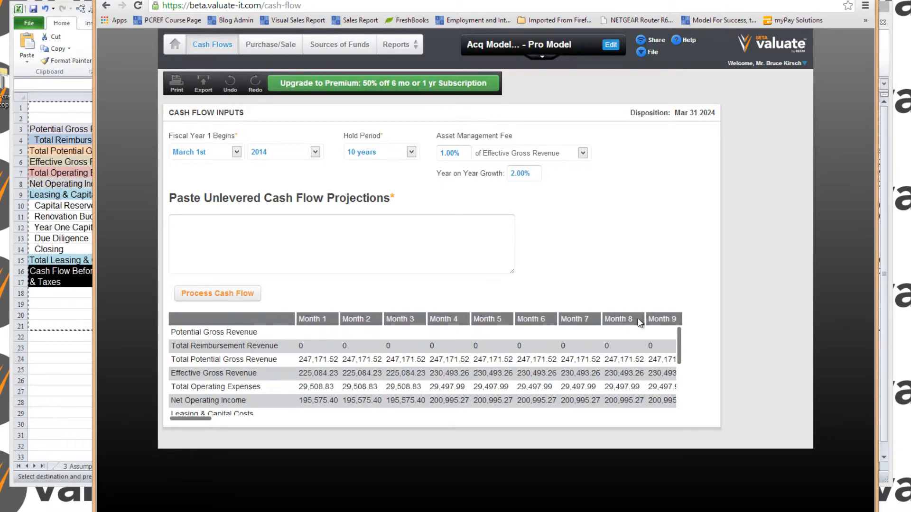
pyautogui.moveTo(679, 344); pyautogui.dragTo(679, 320)
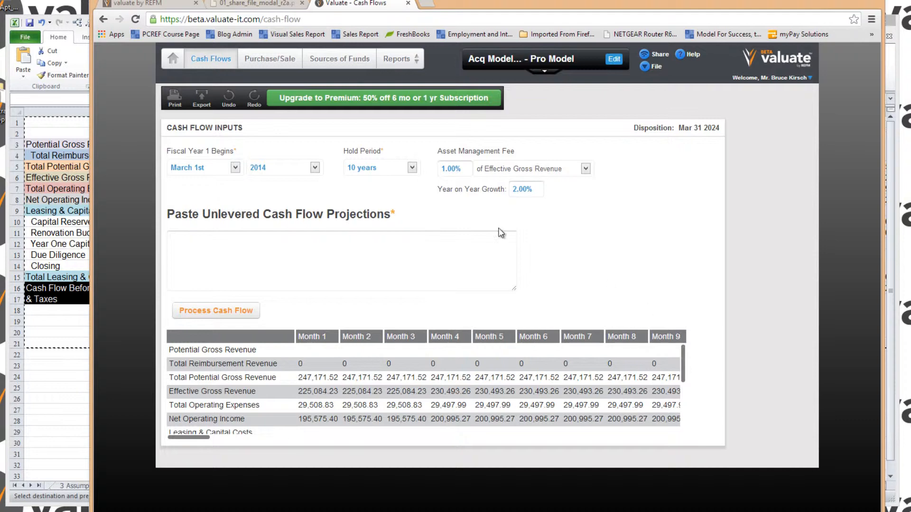
# Step: Open the purchase and sale inputs and inspect the purchase price and capital reserve fields
pyautogui.click(285, 67)
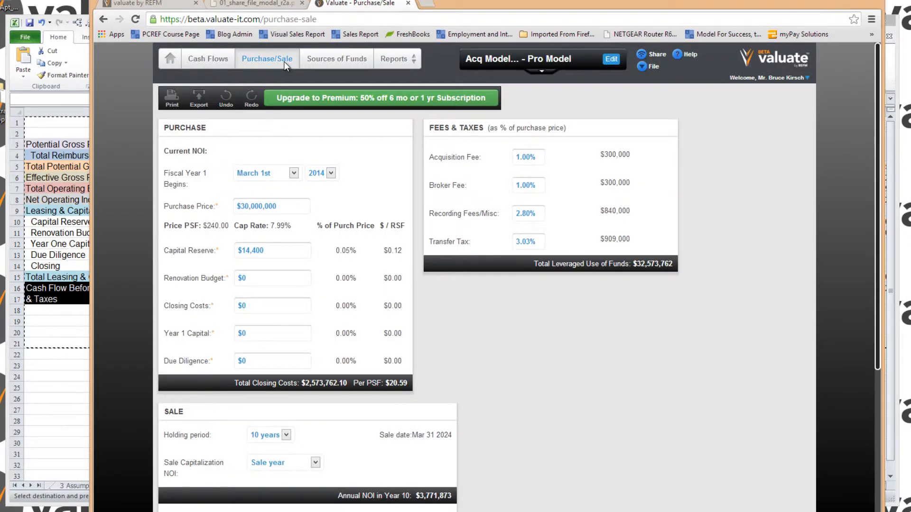
pyautogui.scroll(-2, 854, 199)
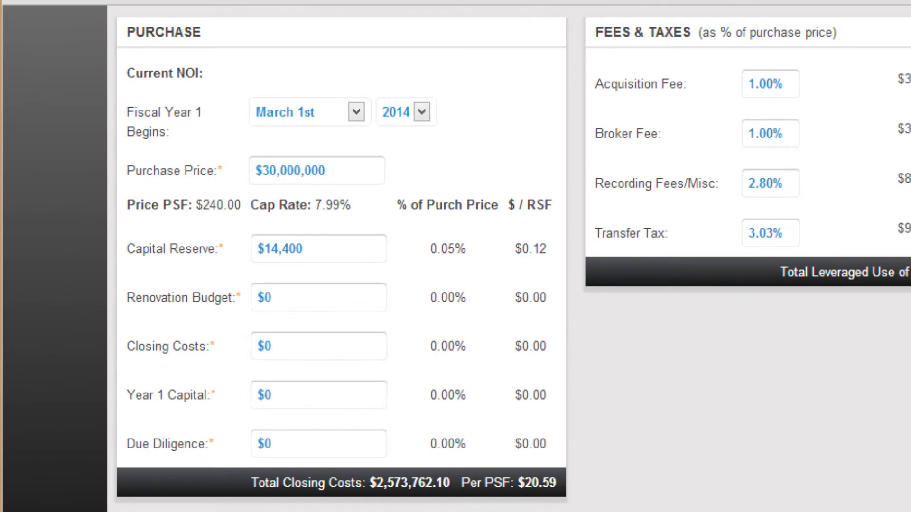
pyautogui.click(263, 171)
pyautogui.click(349, 246)
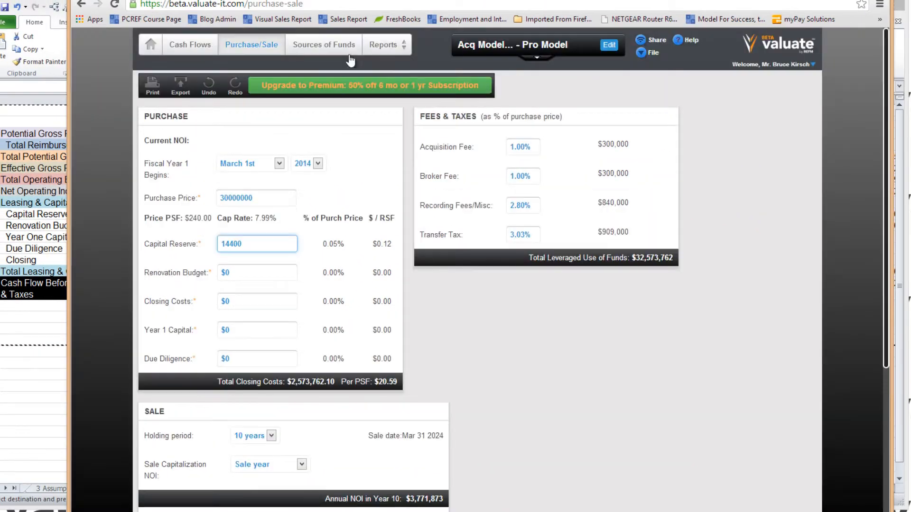
# Step: Open the sources of funds and set the number of equity players to Three
pyautogui.click(324, 45)
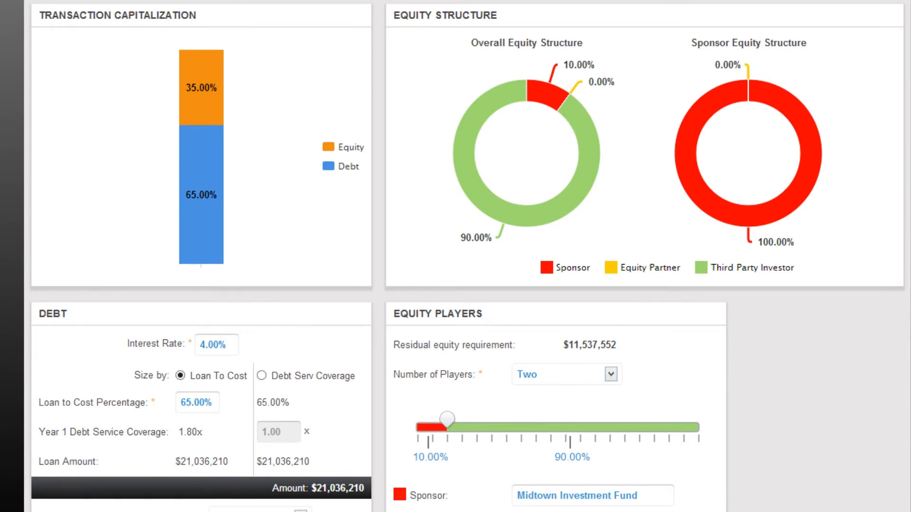
pyautogui.scroll(-2, 467, 256)
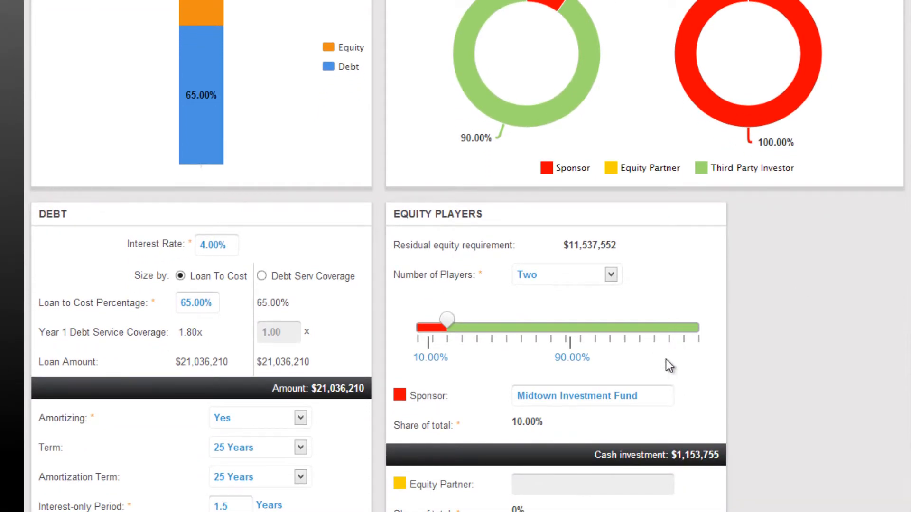
pyautogui.click(611, 275)
pyautogui.click(594, 317)
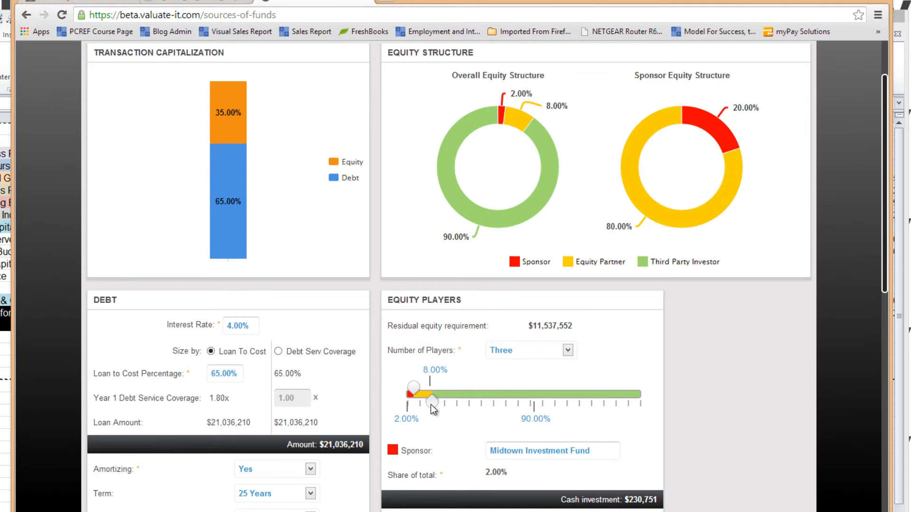
# Step: Split the equity into 6% sponsor, 17% equity partner and 77% third-party investor, and name the equity partner Prudential
pyautogui.moveTo(431, 405); pyautogui.dragTo(460, 405)
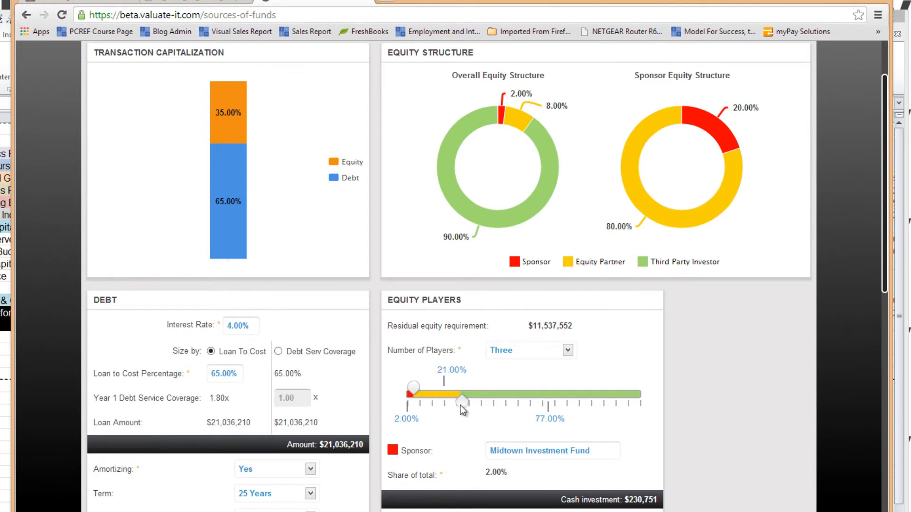
pyautogui.moveTo(407, 390)
pyautogui.mouseDown()
pyautogui.moveTo(427, 392)
pyautogui.moveTo(420, 401)
pyautogui.mouseUp()
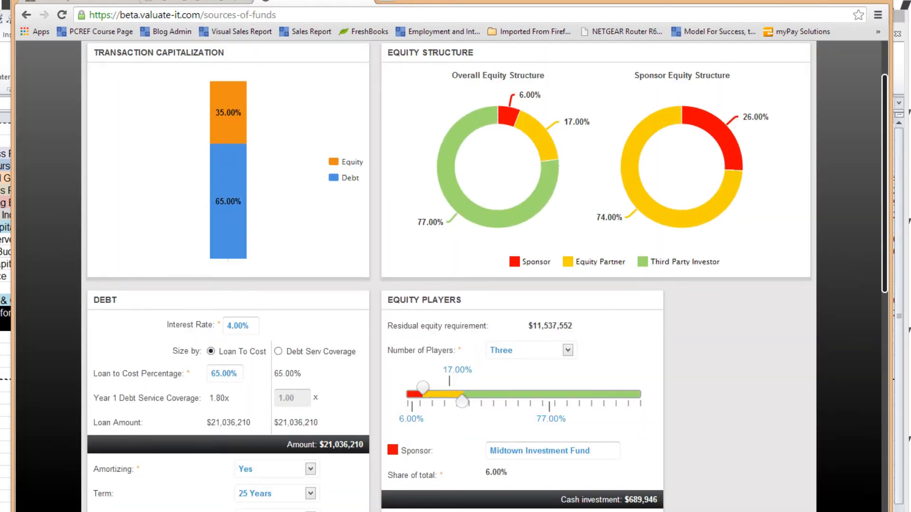
pyautogui.write('Prud')
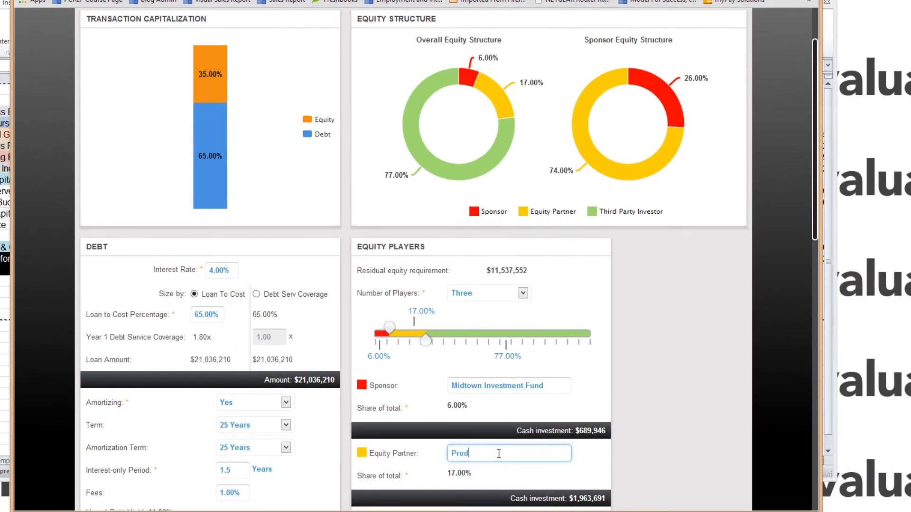
pyautogui.write('ential')
pyautogui.press('Tab')
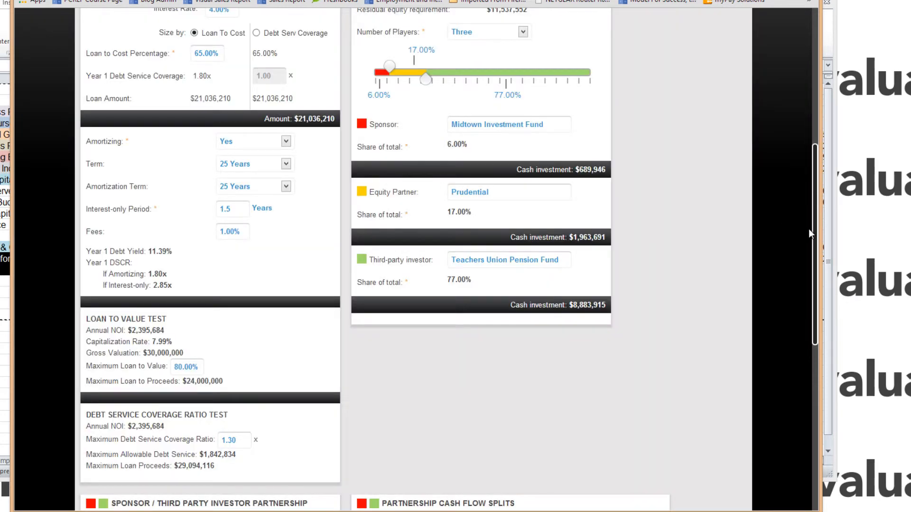
# Step: Set the total tiers of the sponsor / third party investor partnership to 4
pyautogui.moveTo(814, 241); pyautogui.dragTo(807, 428)
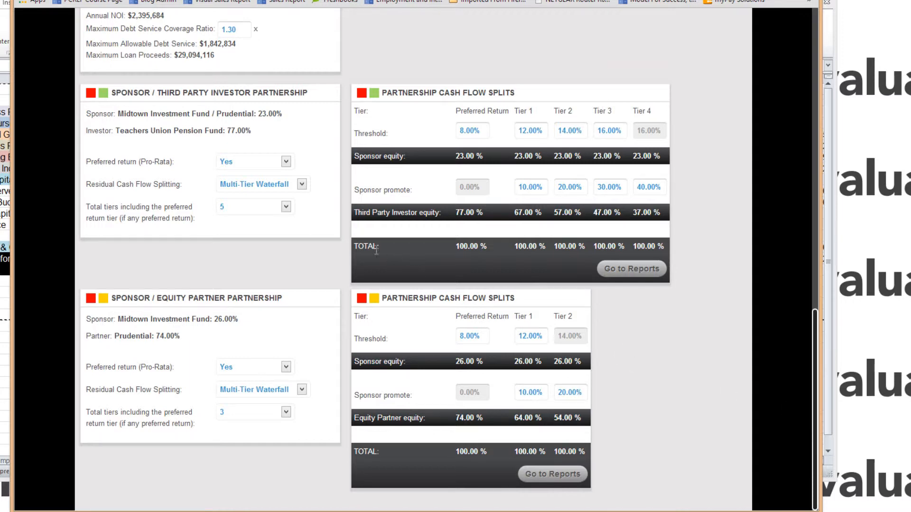
pyautogui.click(286, 208)
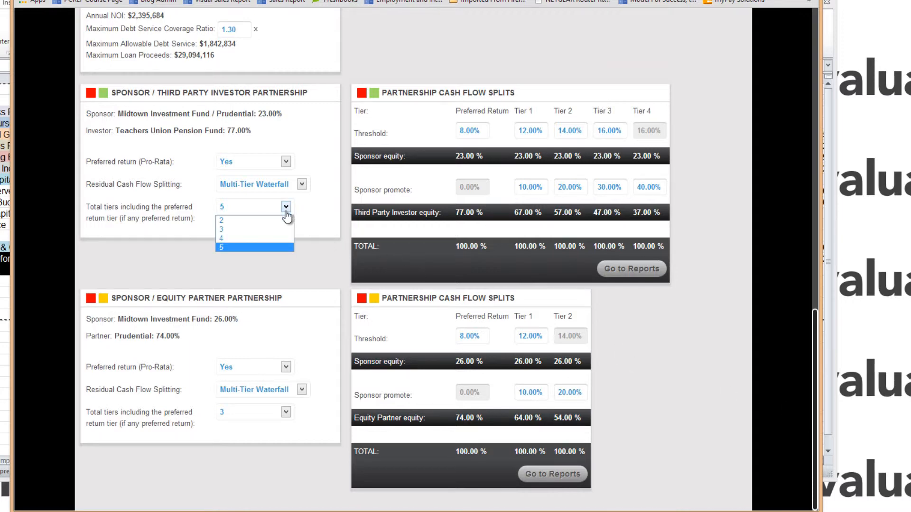
pyautogui.click(274, 235)
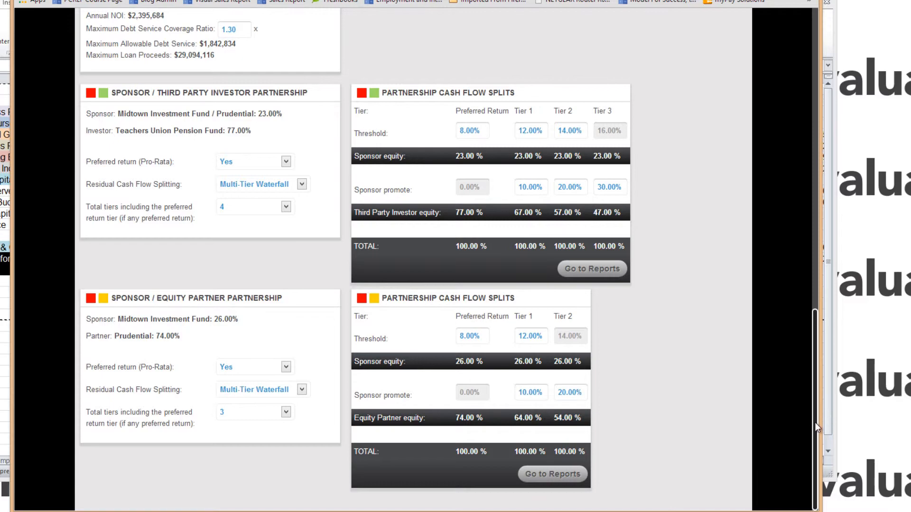
pyautogui.moveTo(815, 422); pyautogui.dragTo(821, 119)
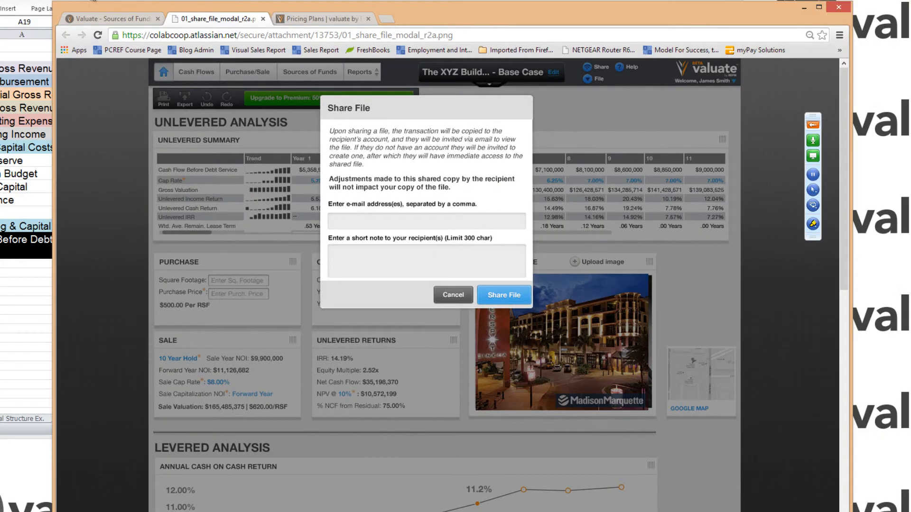
# Step: Switch to the Pricing Plans page and examine the features and prices of each subscription tier
pyautogui.click(136, 18)
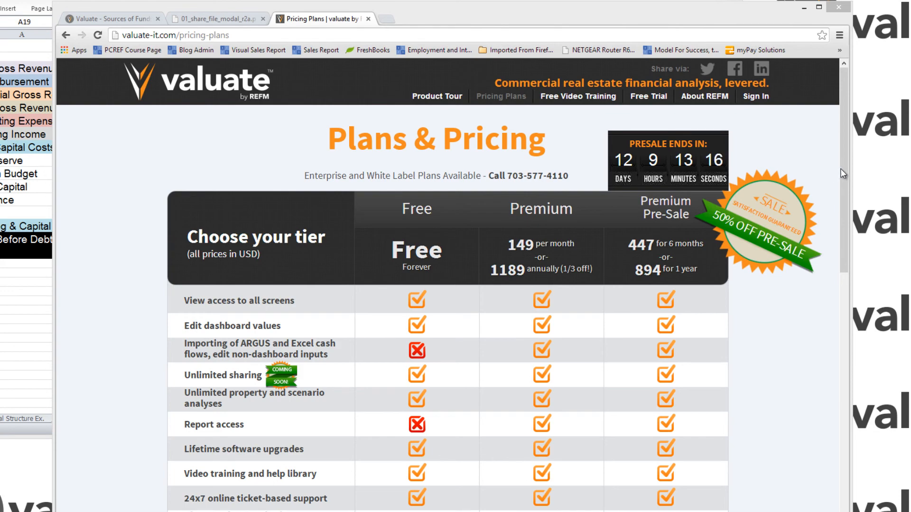
pyautogui.scroll(-1, 841, 169)
pyautogui.moveTo(864, 319); pyautogui.dragTo(853, 239)
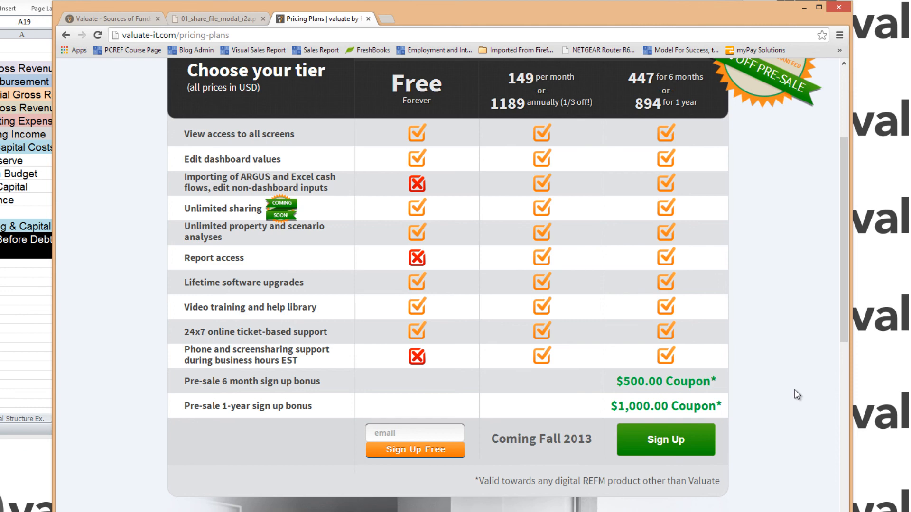
pyautogui.scroll(4, 841, 217)
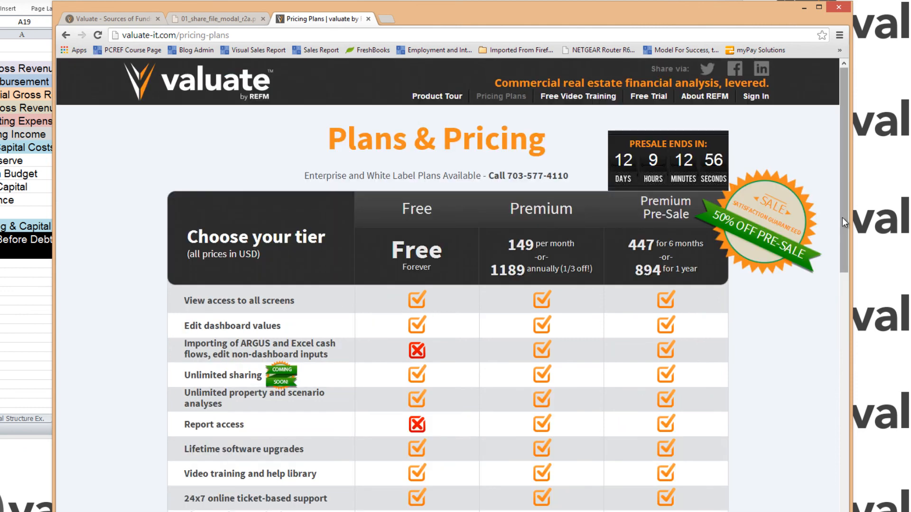